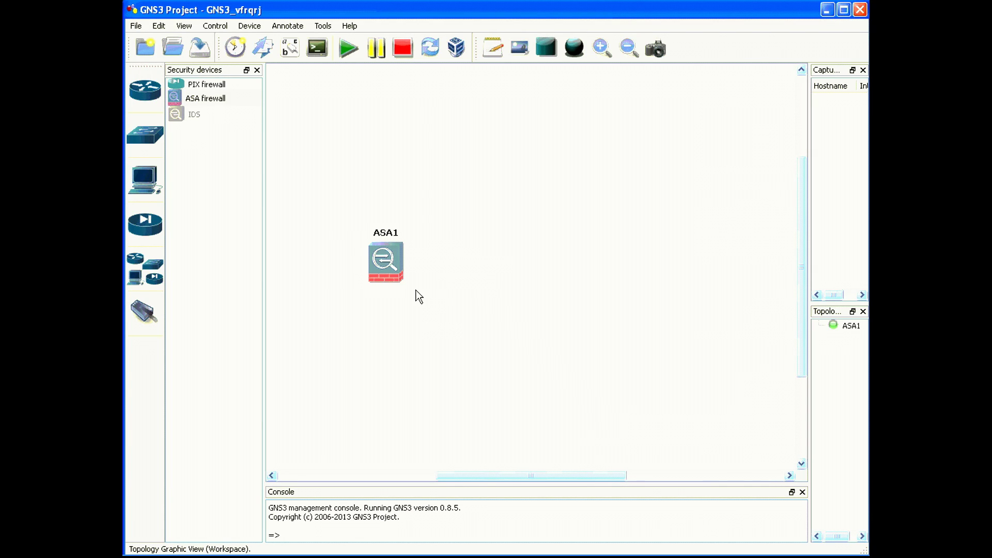
Move ASA1 further right on the canvas and open its console to refresh the ciscoasa# prompt.
click(395, 273)
drag(385, 261, 455, 253)
right_click(454, 253)
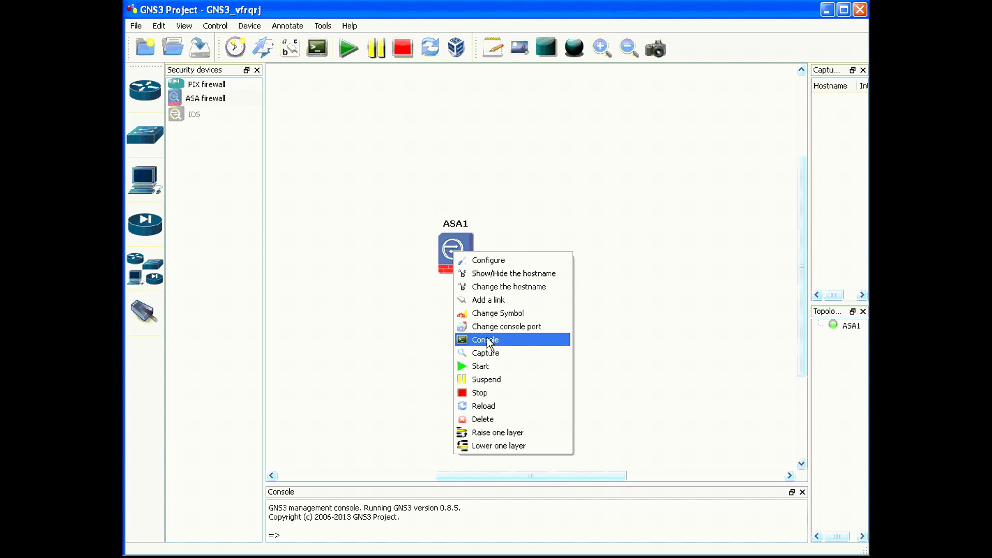
click(487, 339)
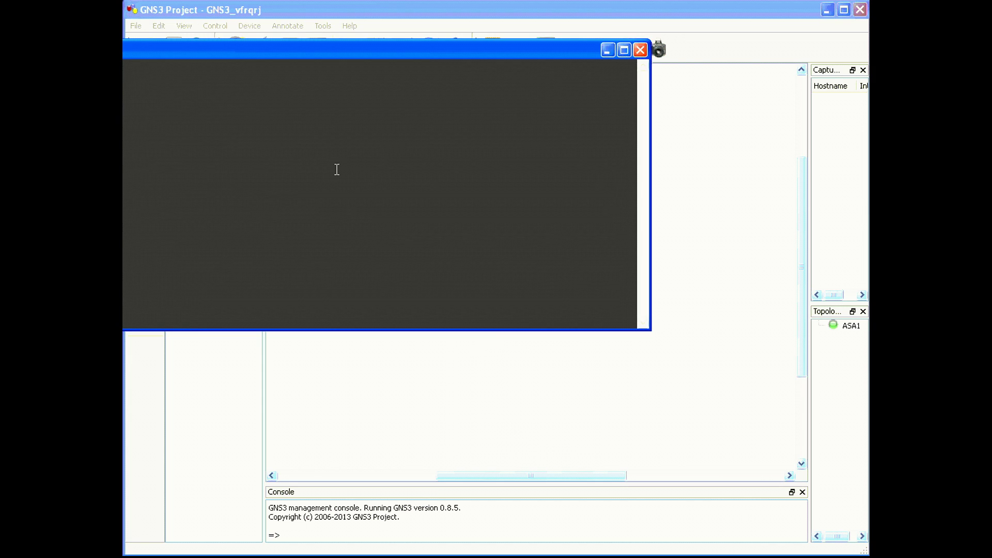
drag(216, 52, 400, 126)
key(Return)
key(Return)
key(Return)
key(Return)
key(Return)
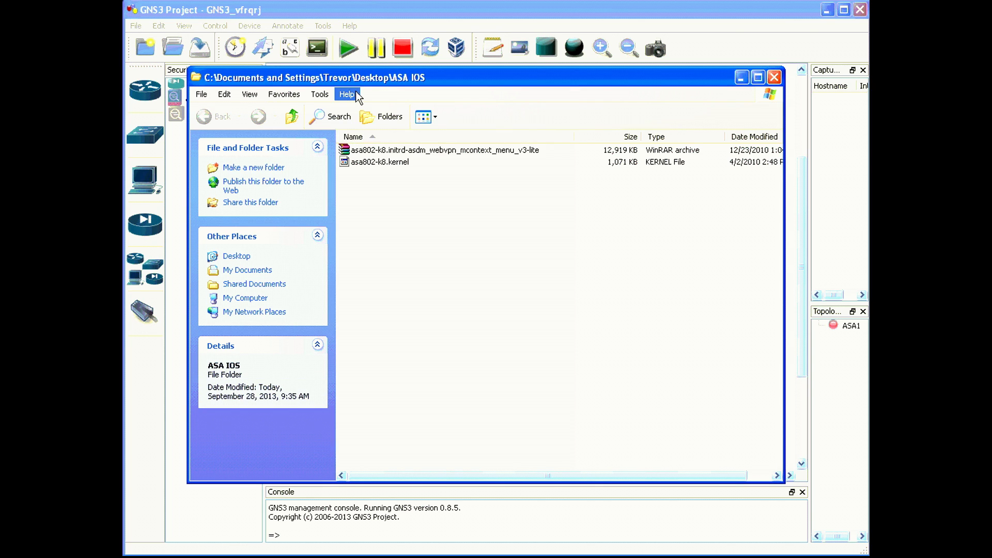
Inspect the asa802 initrd archive and asa802-k8.kernel file in ASA IOS, then close the folder.
drag(358, 88, 374, 98)
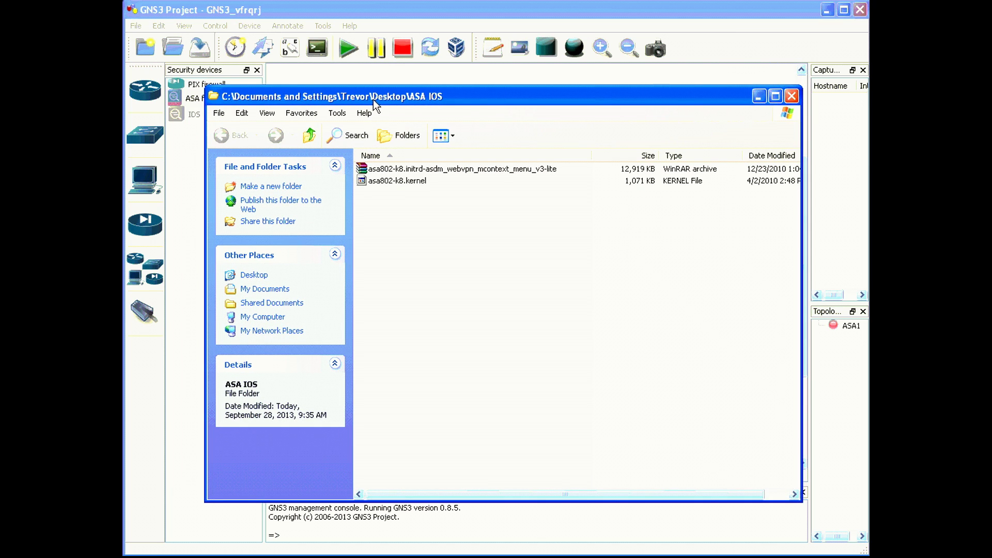
click(420, 172)
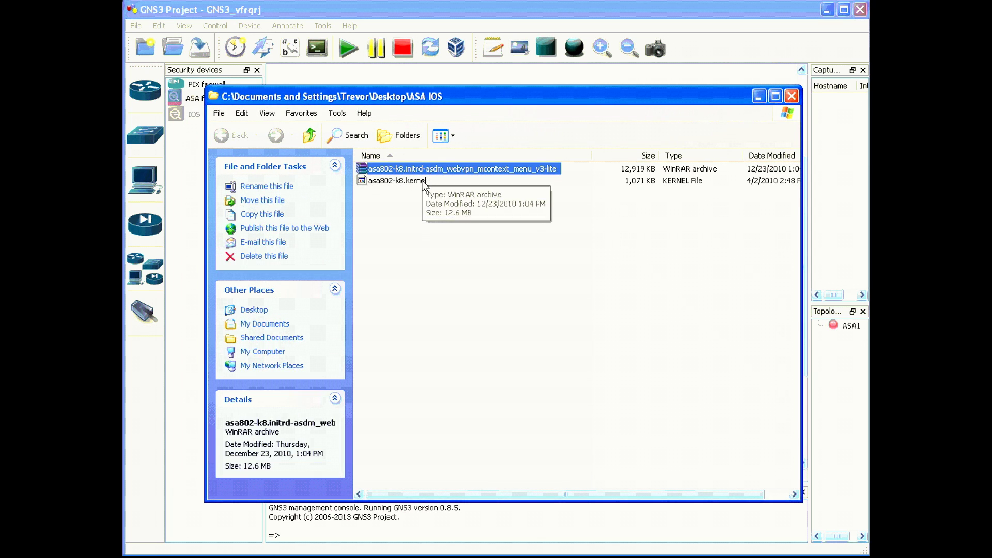
click(525, 330)
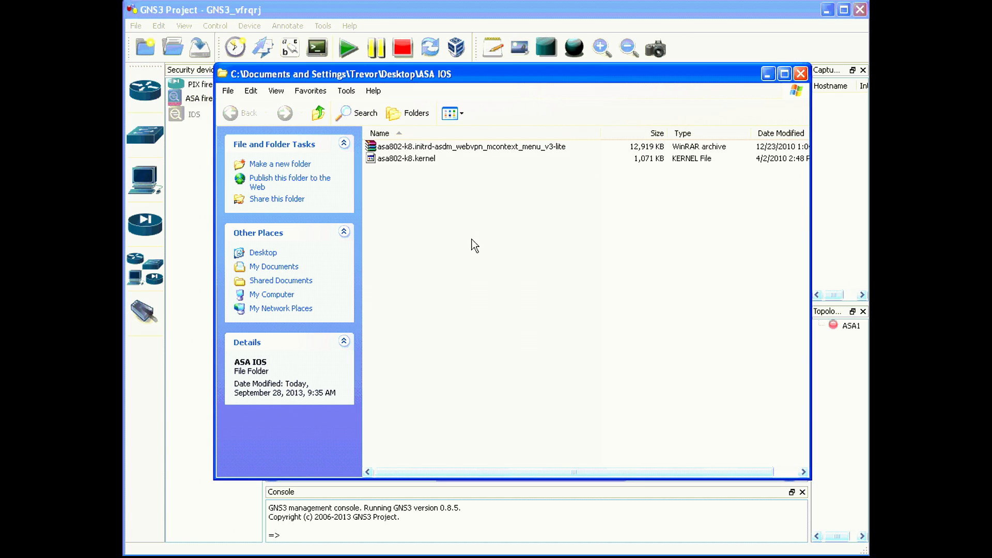
click(432, 148)
click(433, 158)
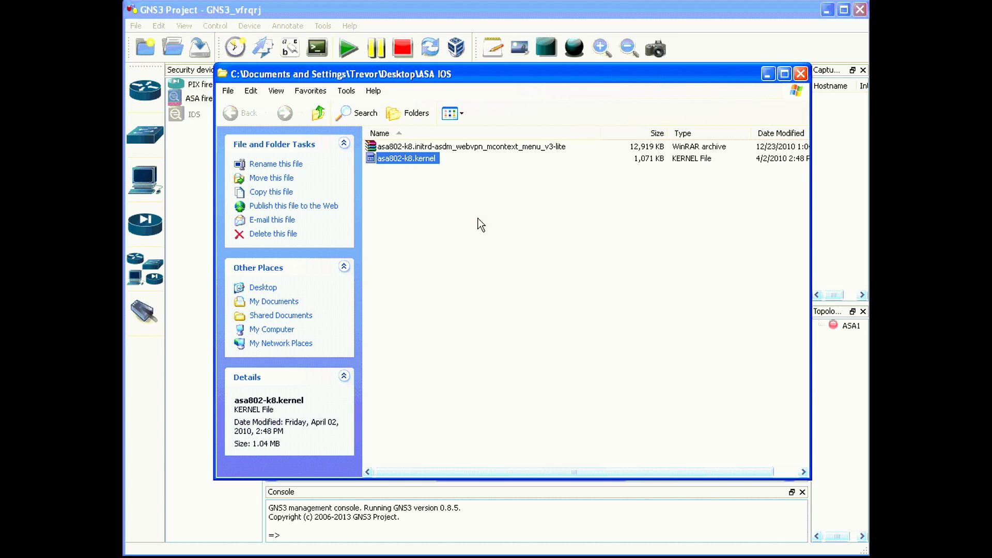
key(alt+F4)
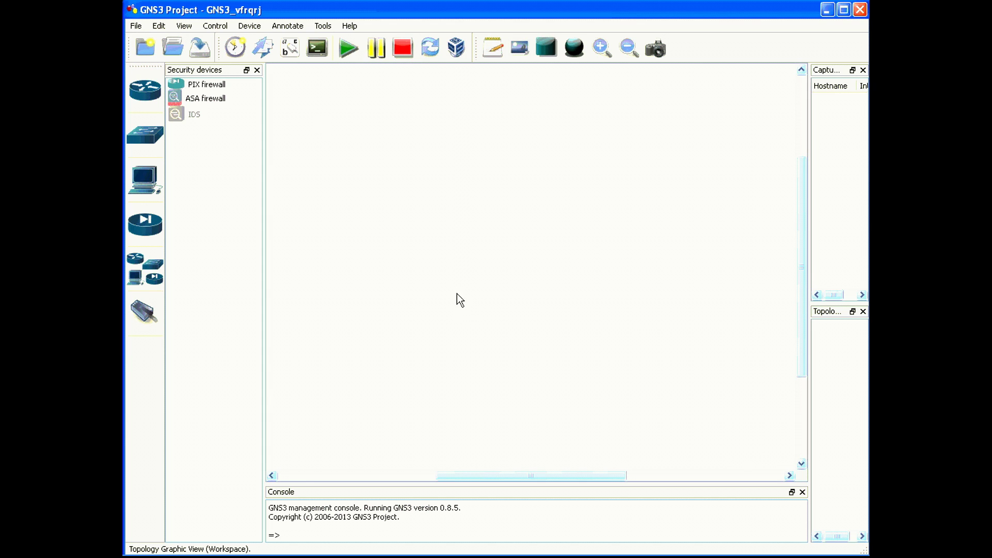
Under Edit > Preferences > Qemu > ASA, enter 'ASA 8.02' as the identifier name.
click(155, 23)
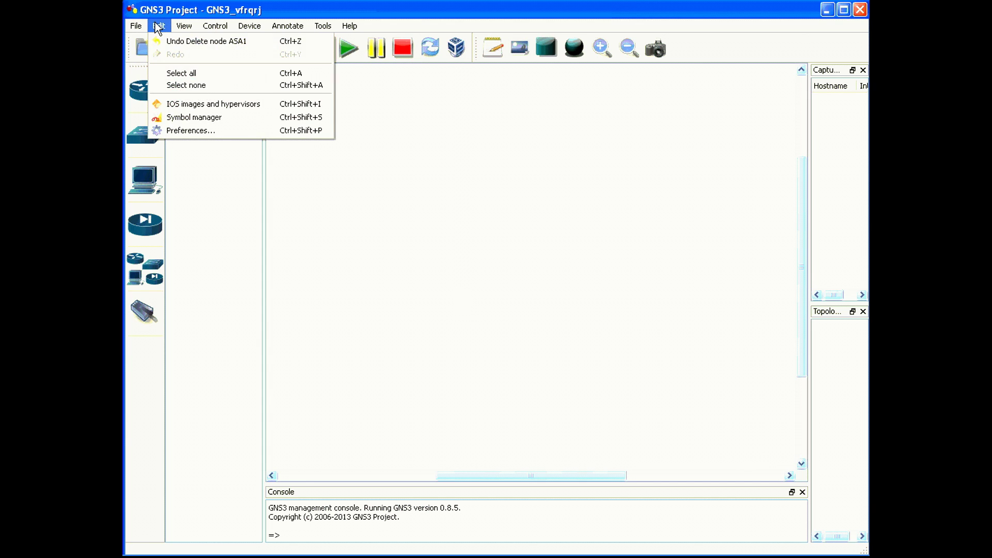
click(205, 129)
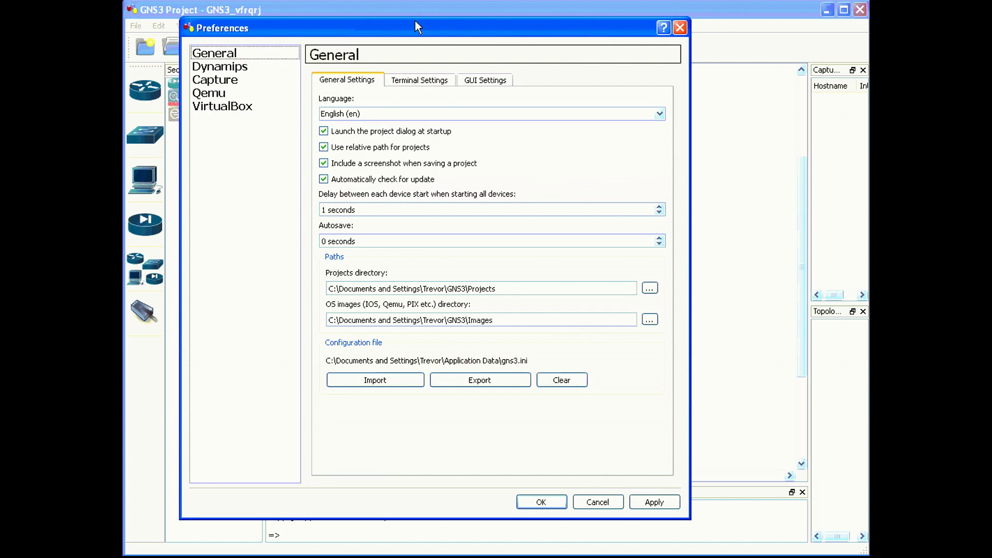
drag(416, 23, 480, 35)
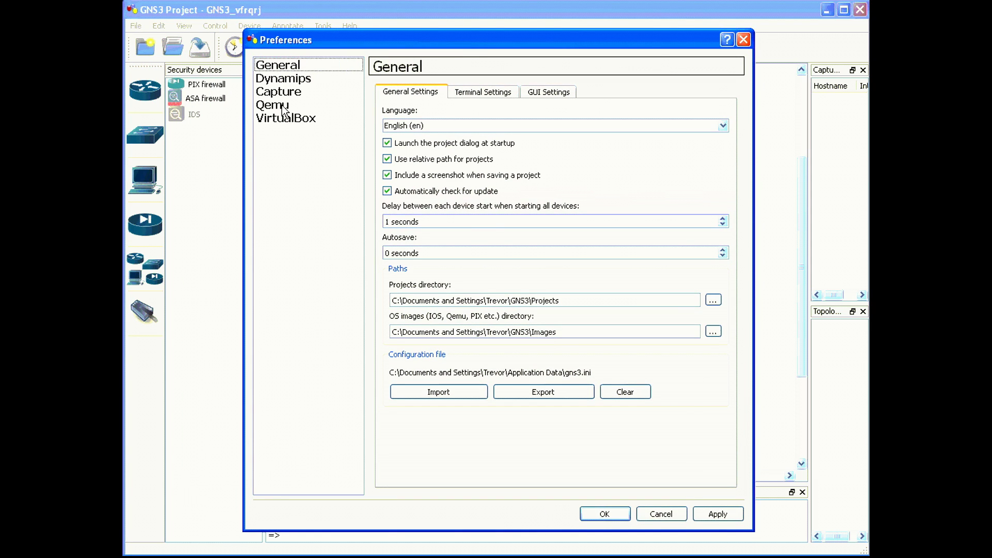
click(281, 104)
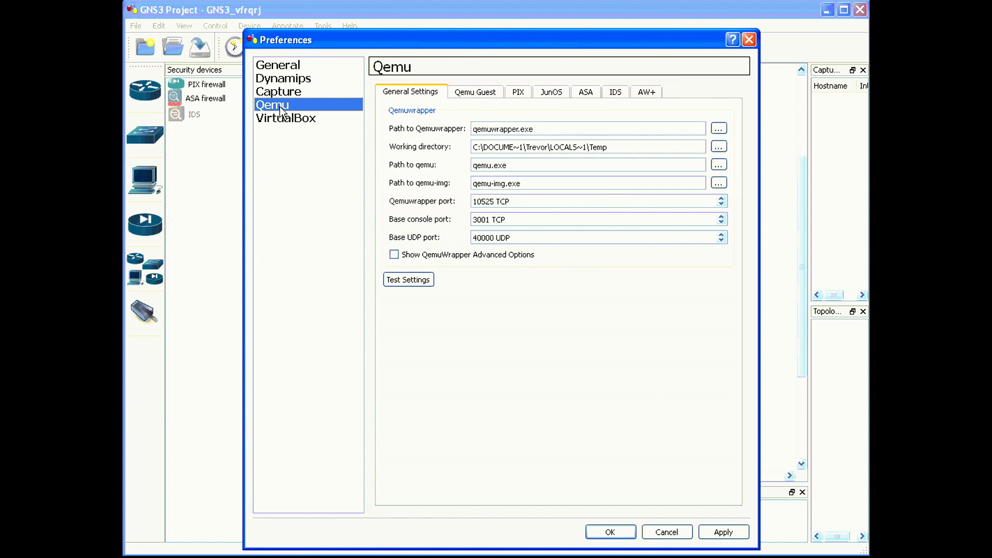
click(584, 96)
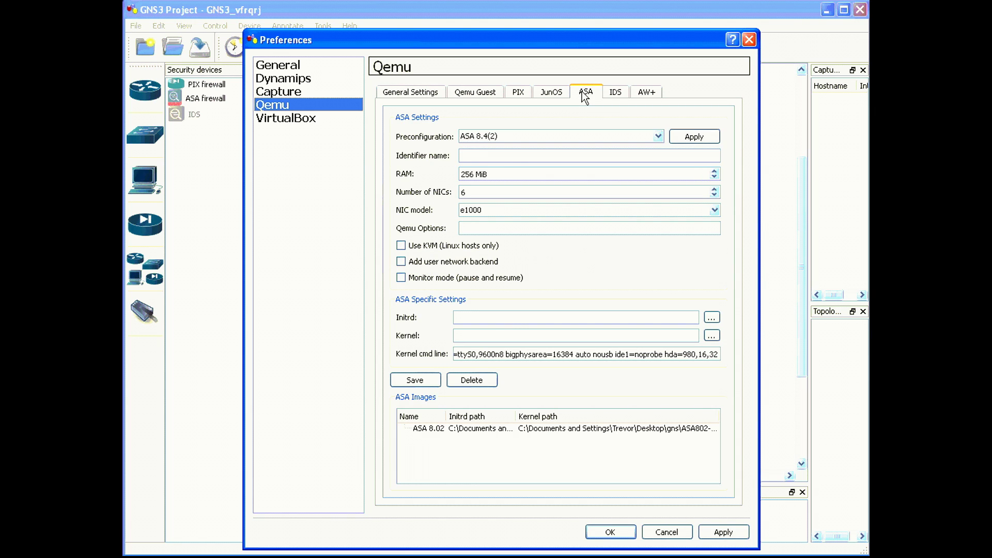
click(490, 152)
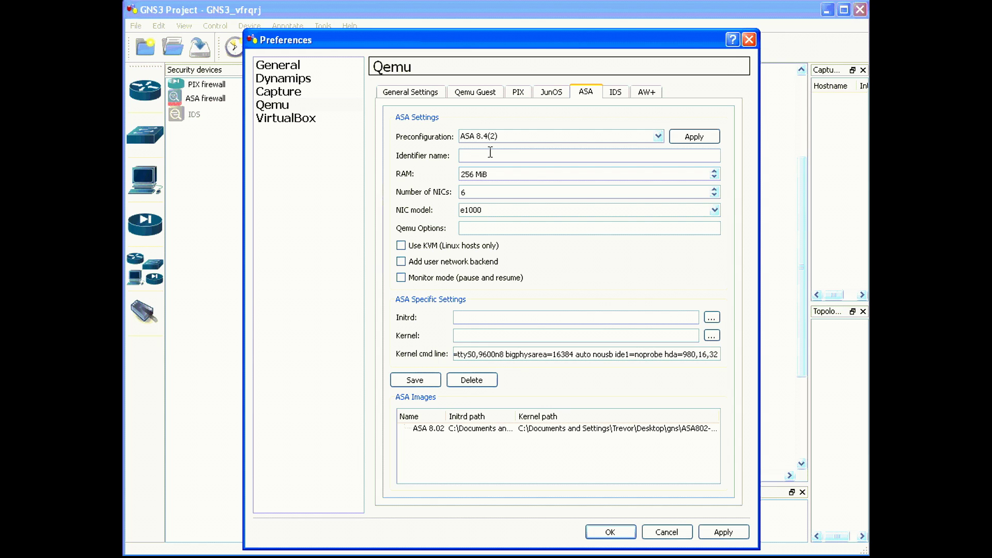
text(ASA 8.02)
Verify spacing in Notepad's '-no-quit -no-acpi -vga none -vnc none' line and focus the Qemu Options field.
key(alt+Tab)
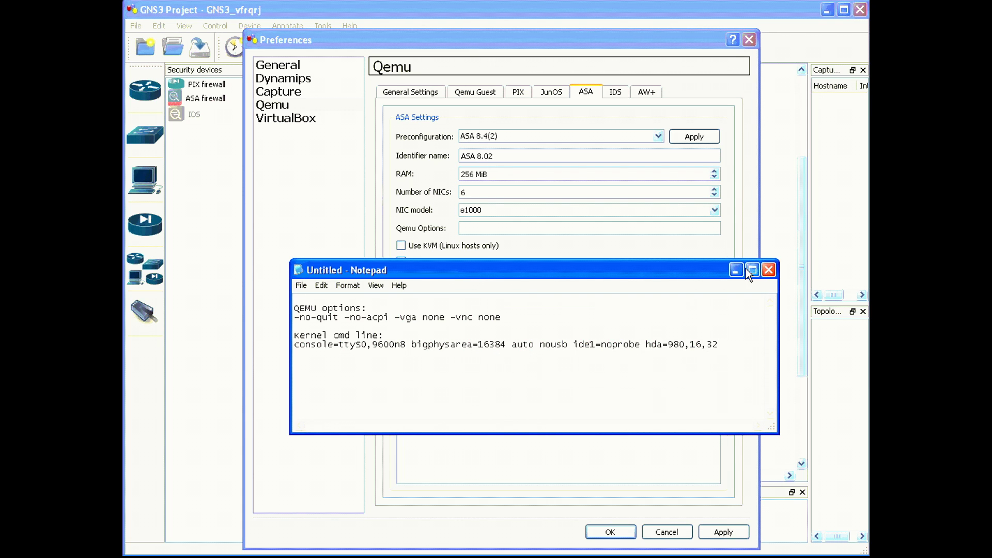
click(498, 155)
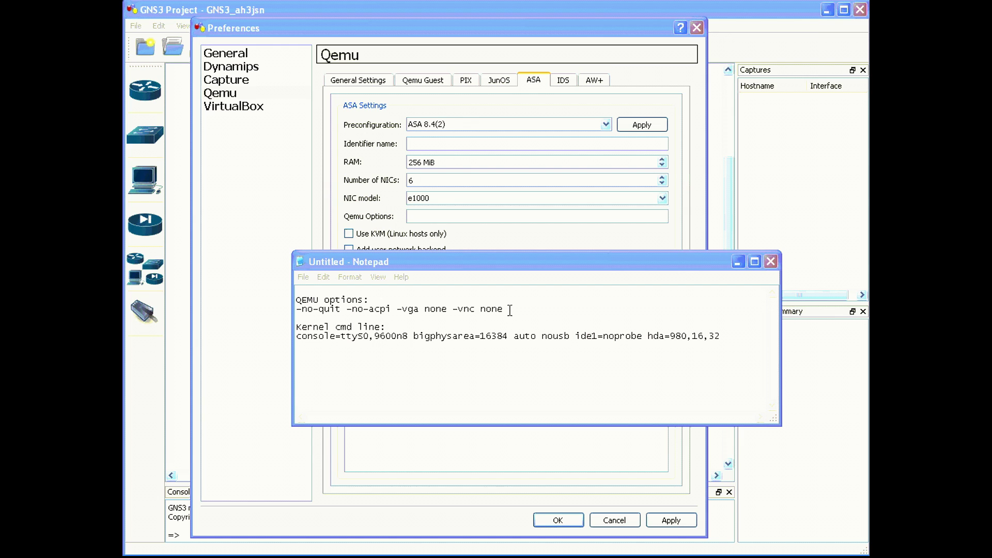
click(509, 310)
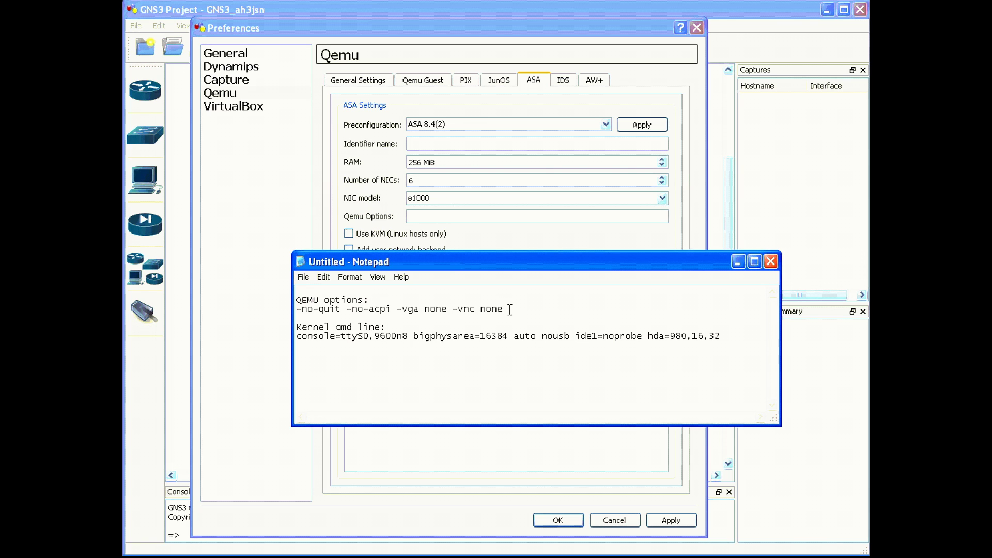
click(312, 309)
drag(340, 309, 346, 309)
click(363, 309)
drag(392, 308, 295, 306)
key(ctrl+c)
click(428, 308)
click(476, 309)
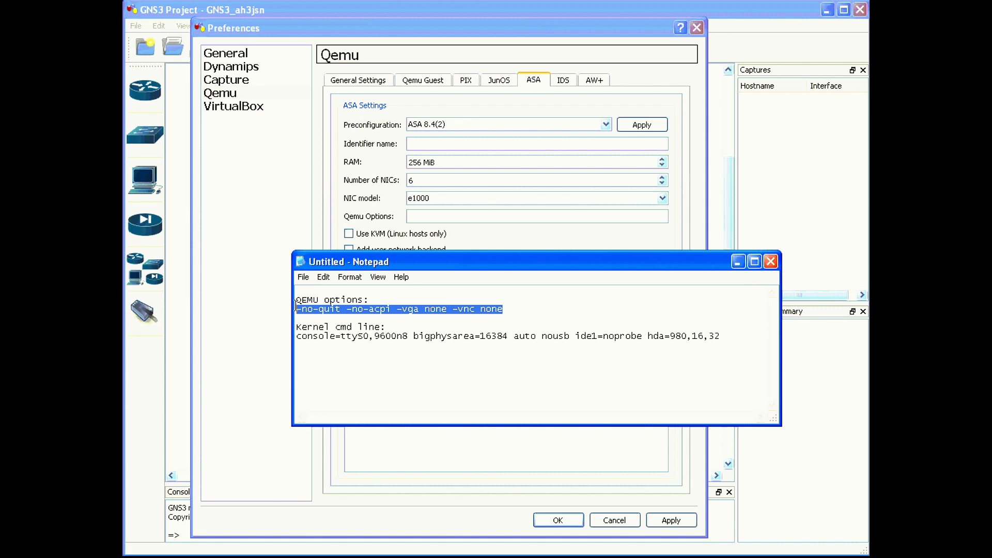
click(432, 216)
Paste the QEMU options and set Initrd to the asa802 initrd file in Desktop\ASA IOS.
key(ctrl+v)
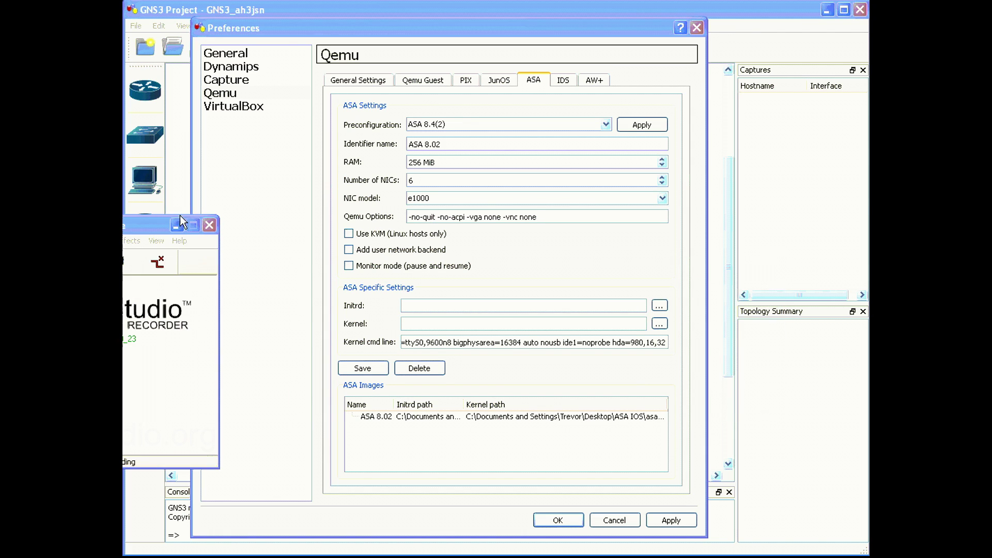
click(175, 225)
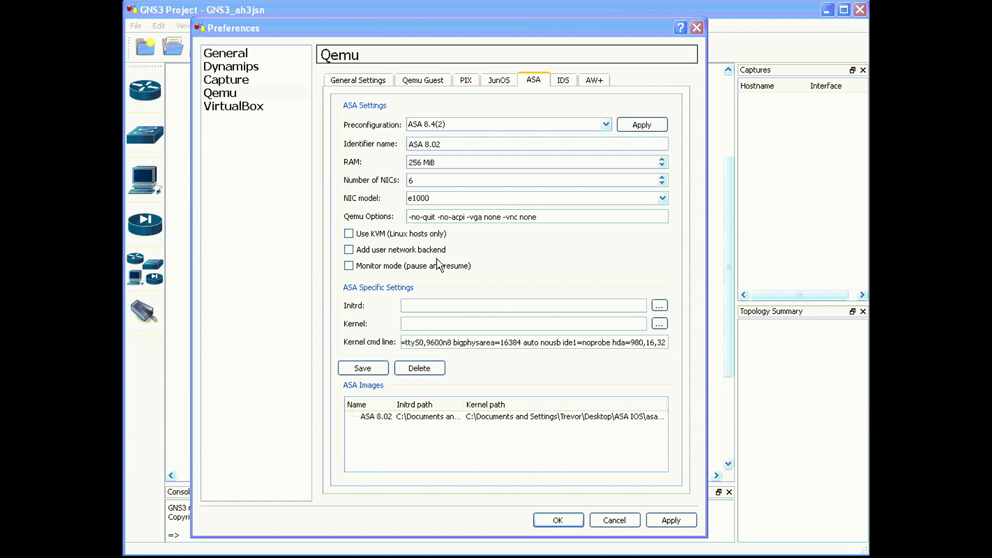
click(661, 306)
click(260, 250)
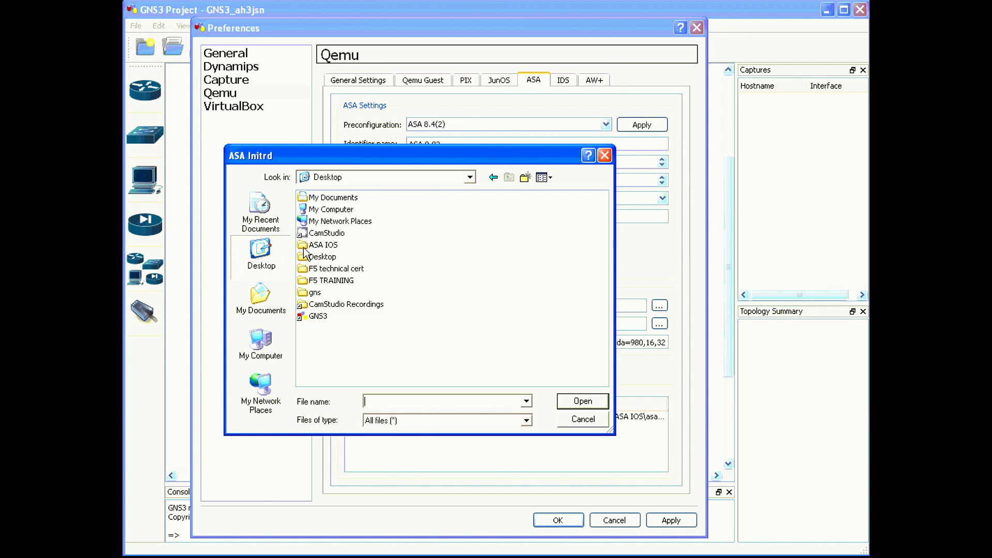
double_click(305, 244)
double_click(323, 199)
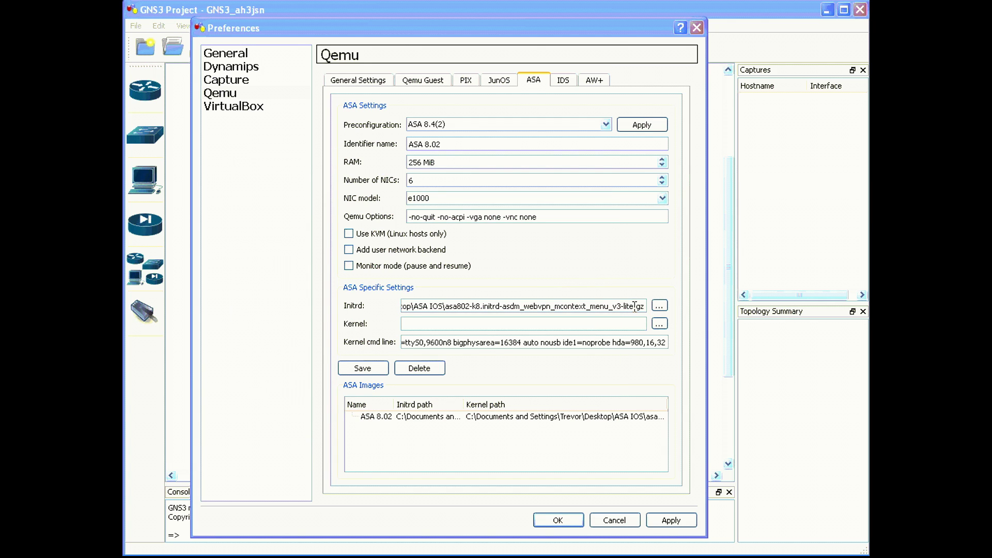
drag(634, 306, 652, 314)
Set Kernel to Desktop\ASA IOS\asa802-k8.kernel and save the ASA 8.02 settings.
click(659, 324)
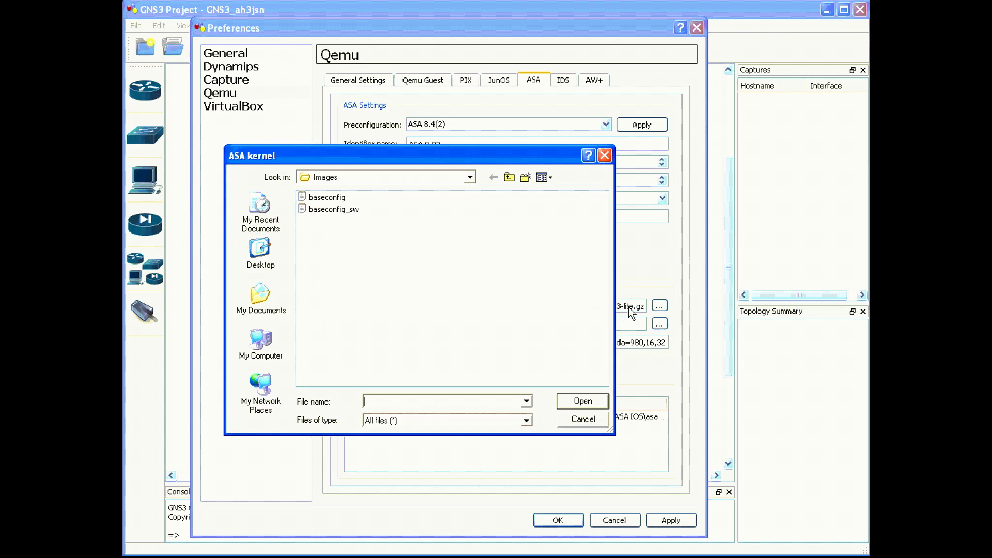
click(279, 253)
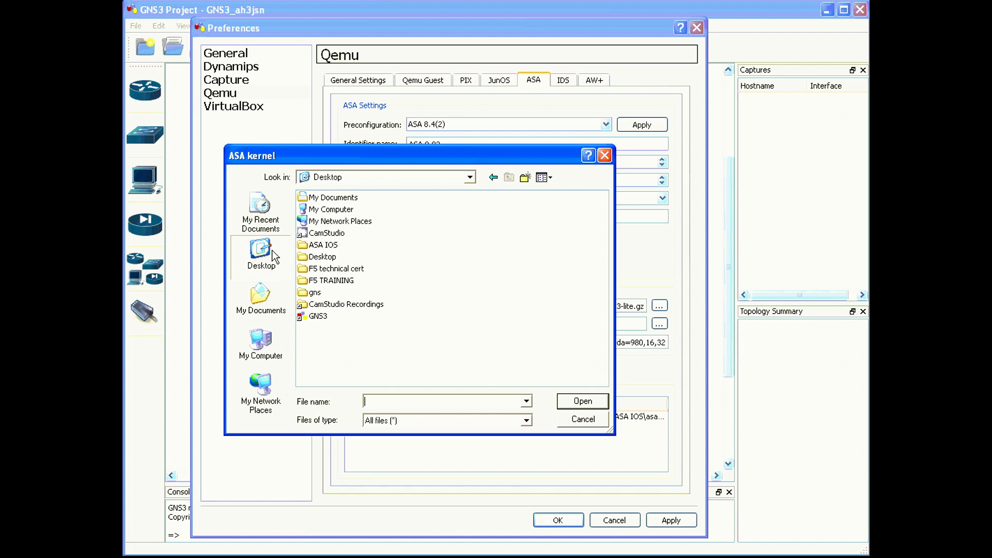
double_click(321, 245)
double_click(321, 210)
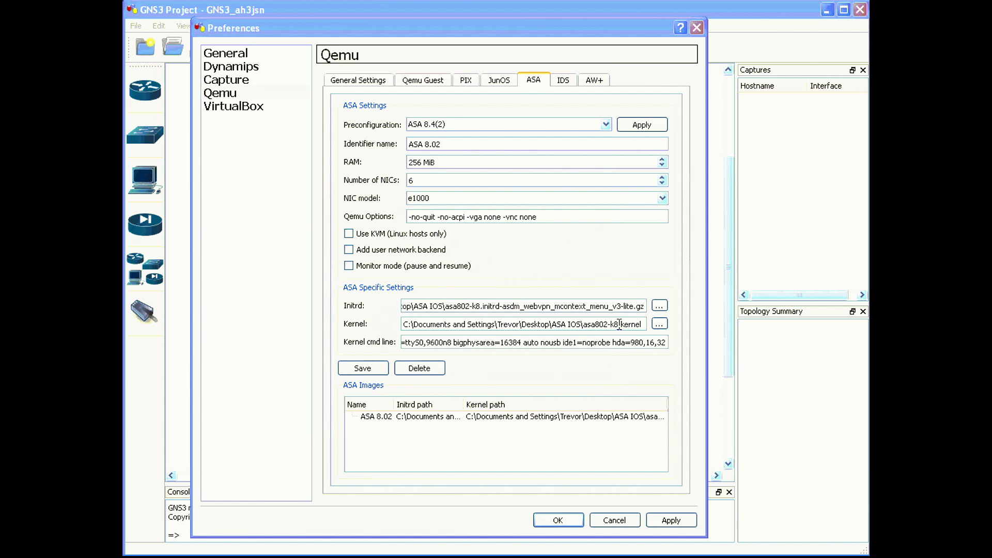
drag(618, 324, 648, 324)
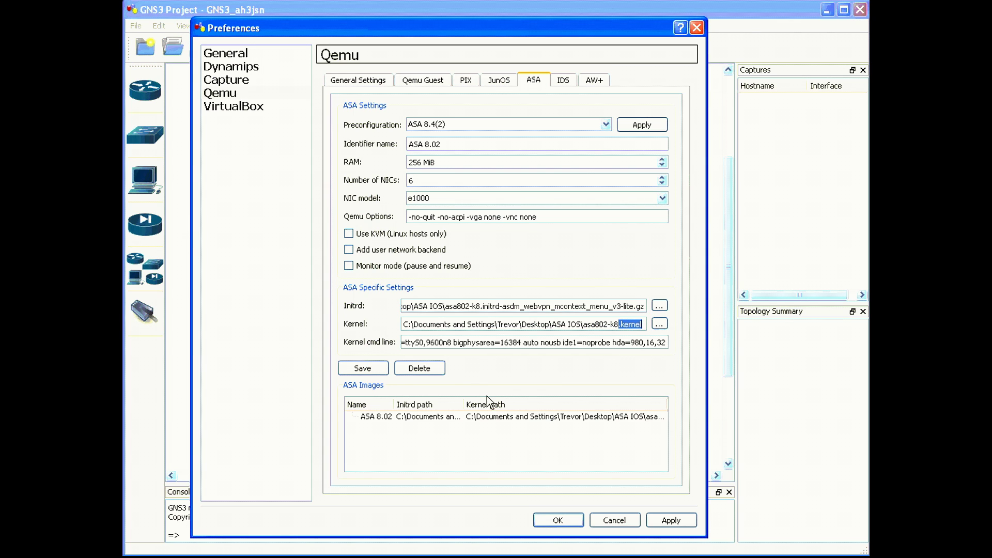
click(362, 368)
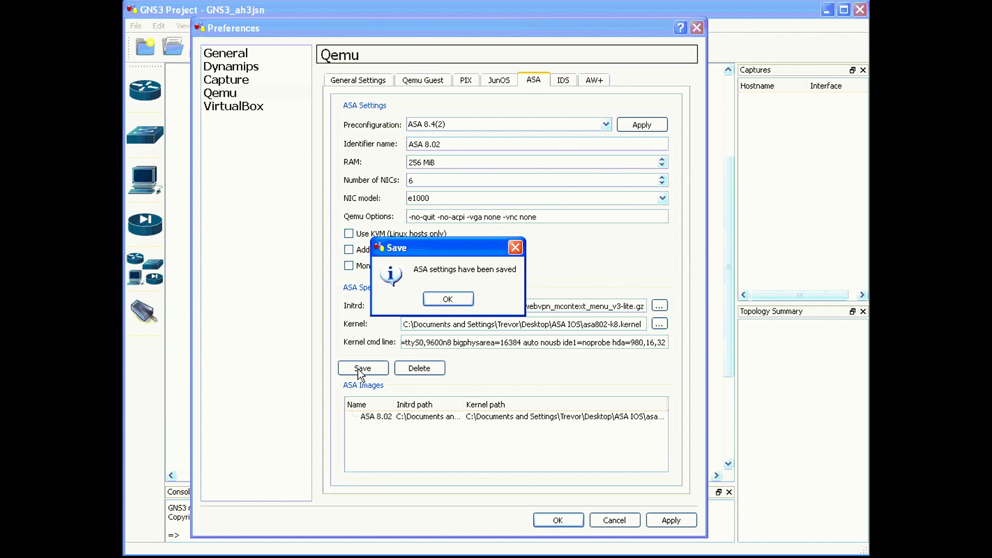
click(442, 296)
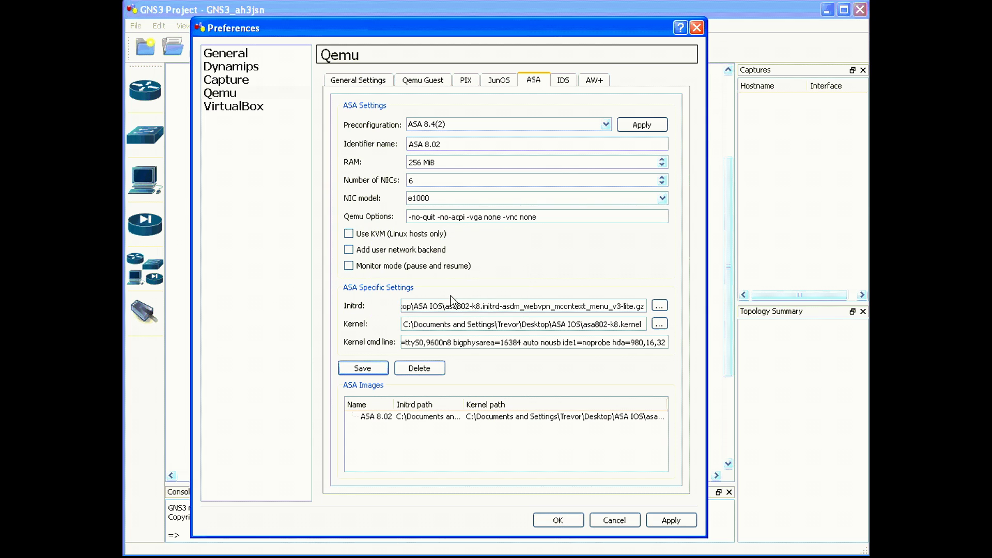
Close Preferences with OK, drag an ASA firewall from Security devices onto the workspace, and start ASA2.
click(556, 518)
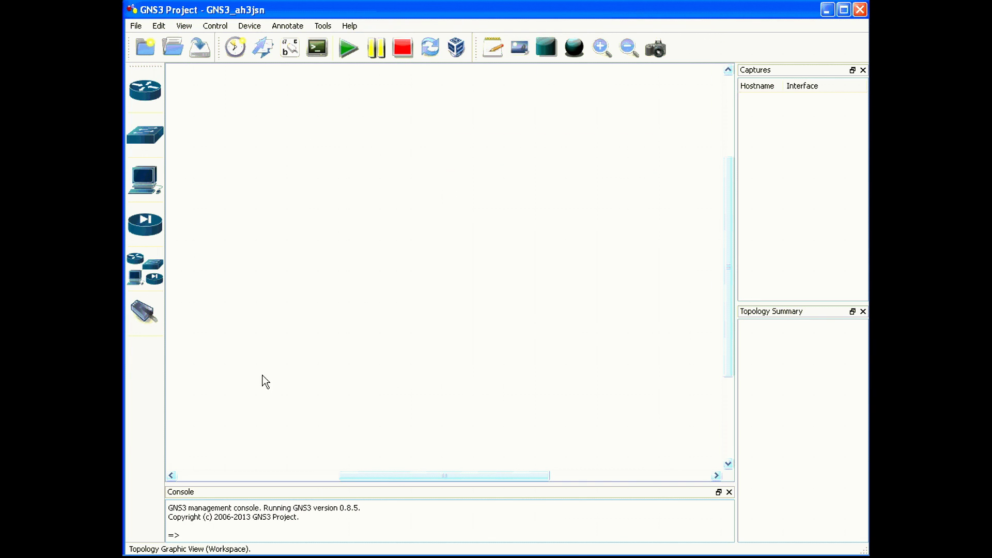
click(146, 223)
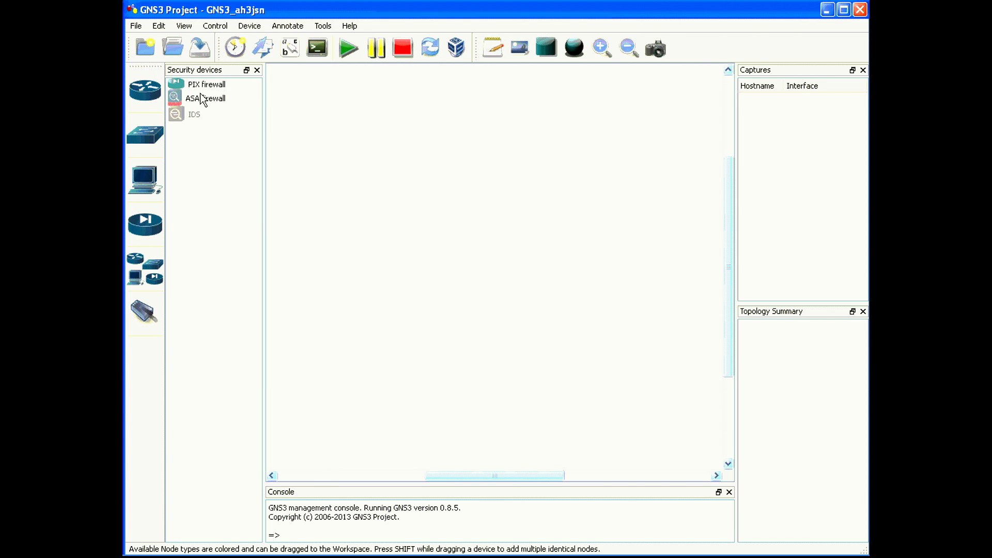
drag(196, 97, 453, 251)
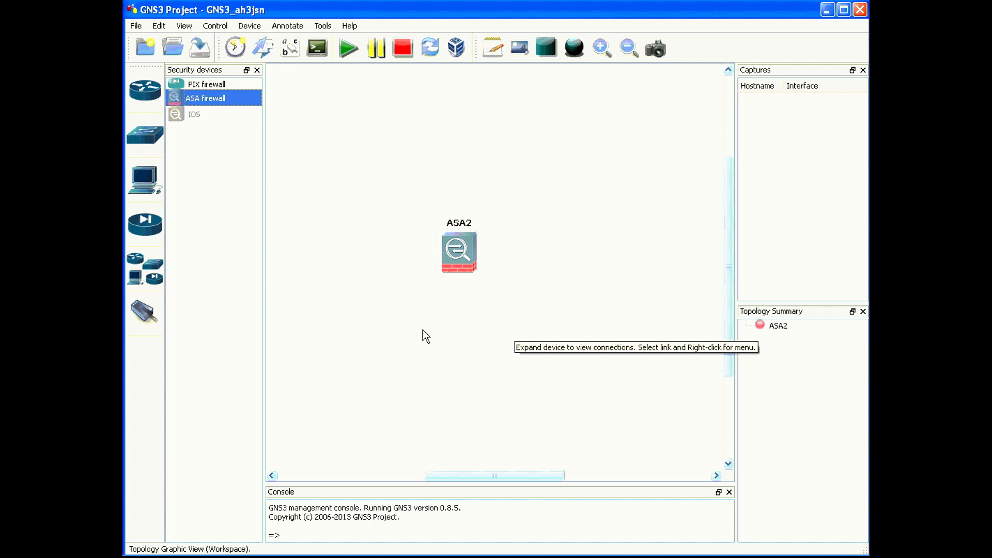
right_click(457, 244)
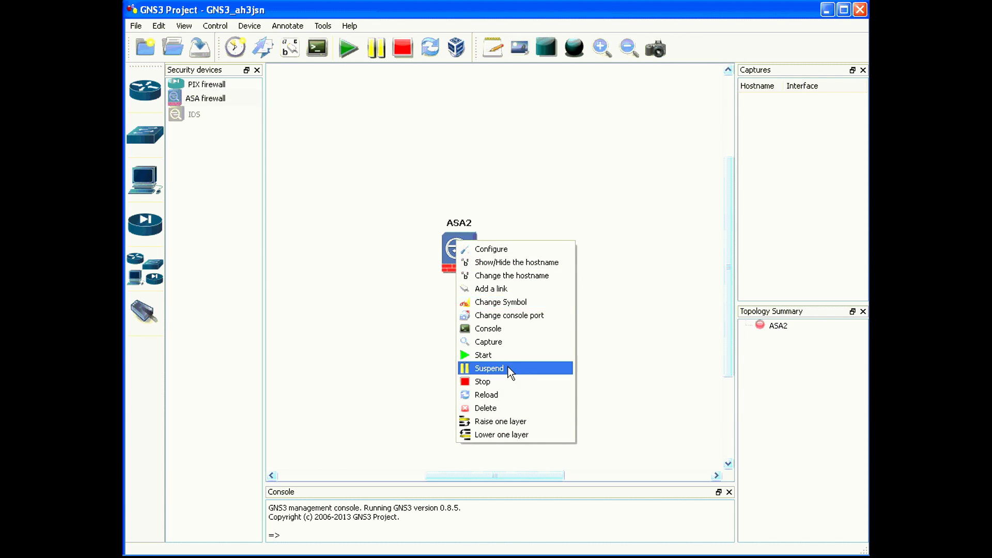
click(546, 355)
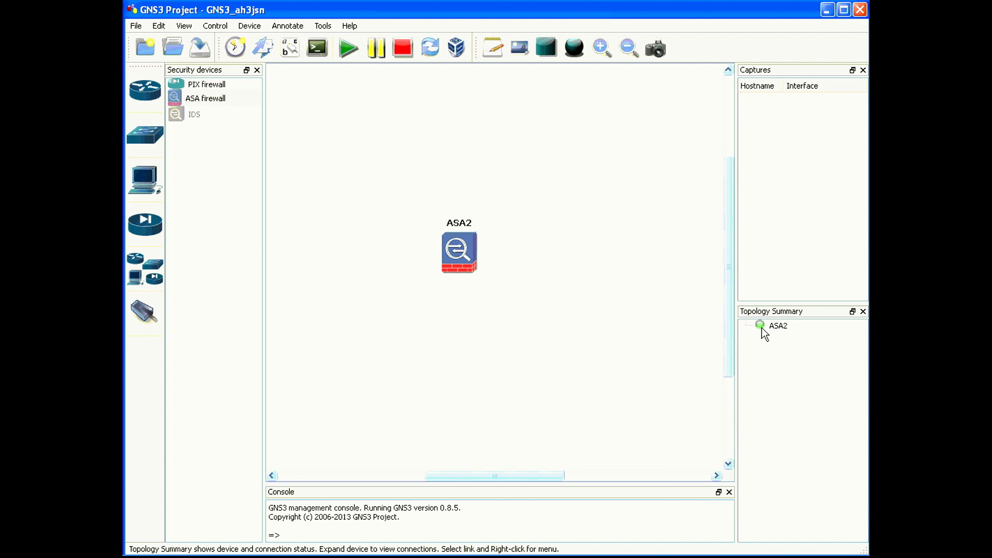
Open ASA2's console and make the PuTTY window taller.
right_click(464, 246)
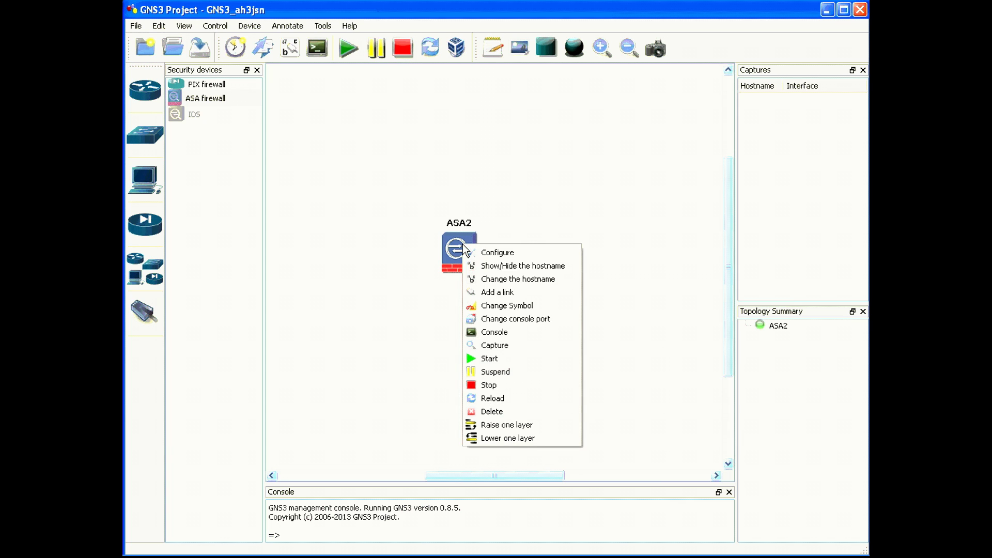
click(519, 329)
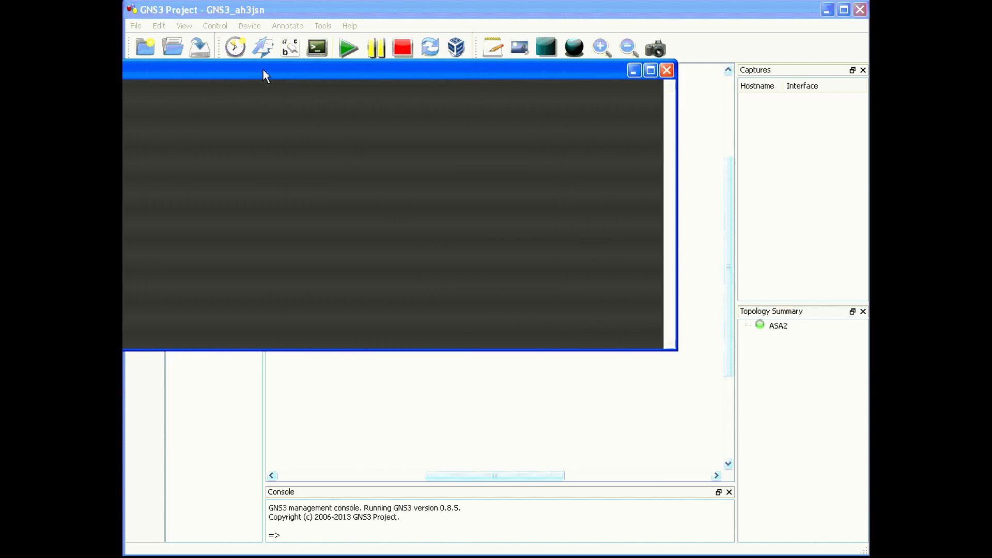
drag(262, 70, 410, 47)
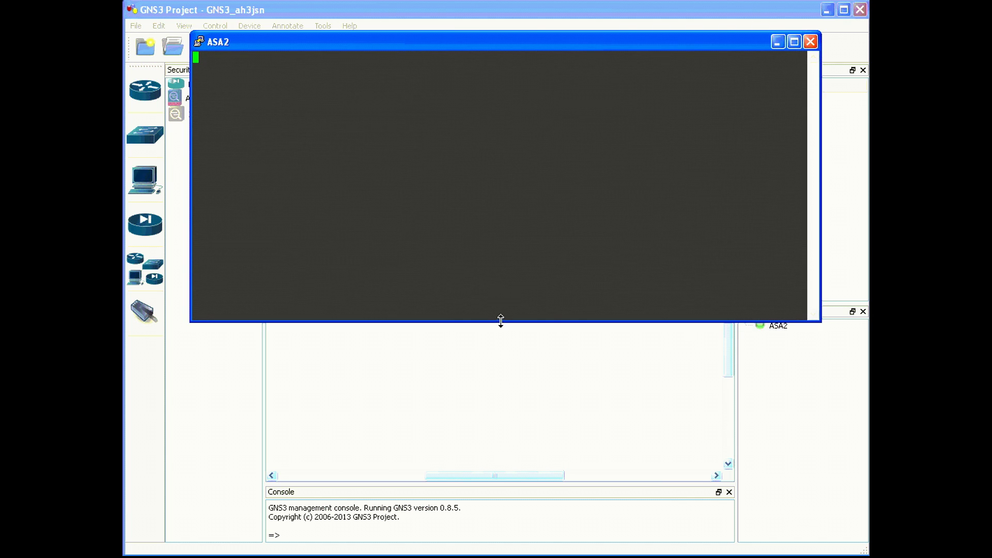
drag(500, 320, 493, 532)
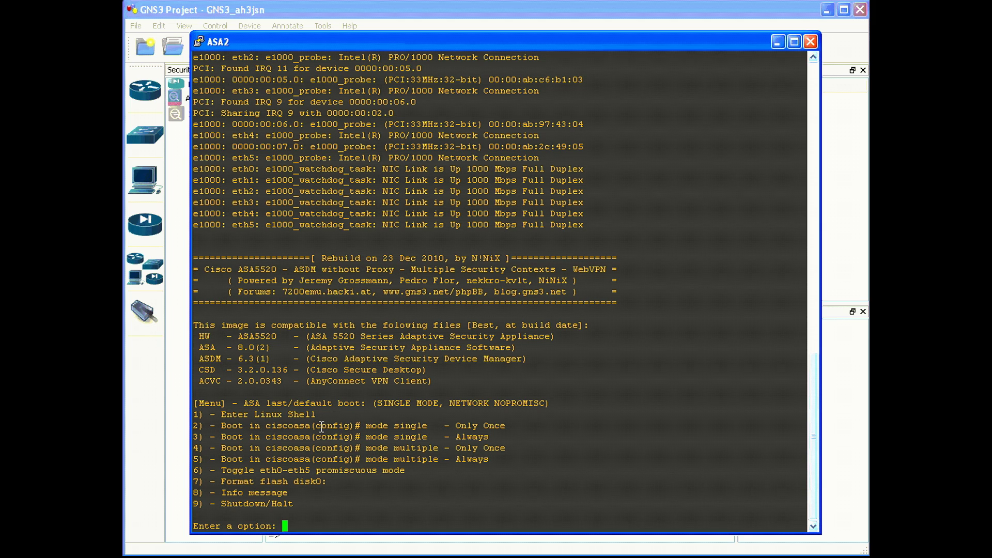
Choose boot option 2 to start the ASA once in single mode.
triple_click(322, 426)
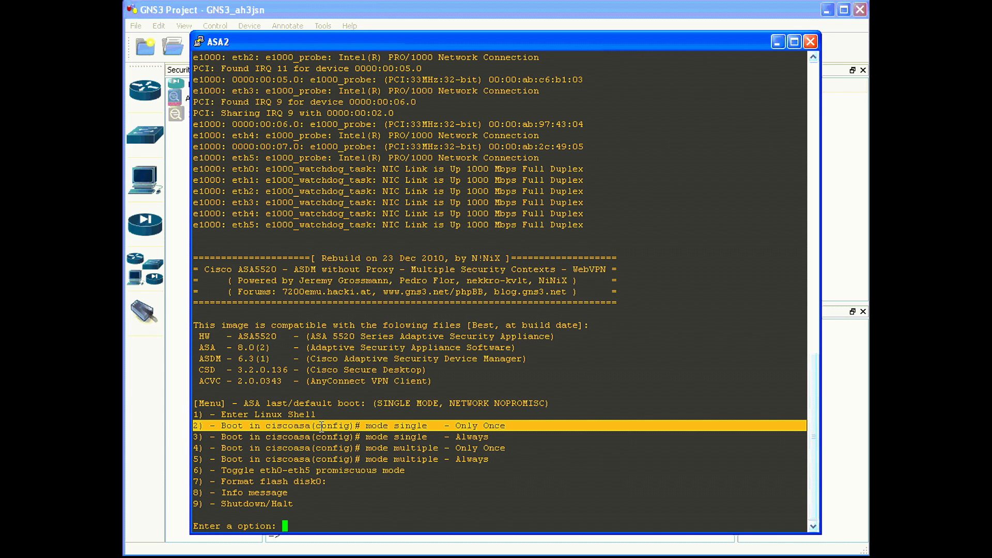
text(2)
key(Return)
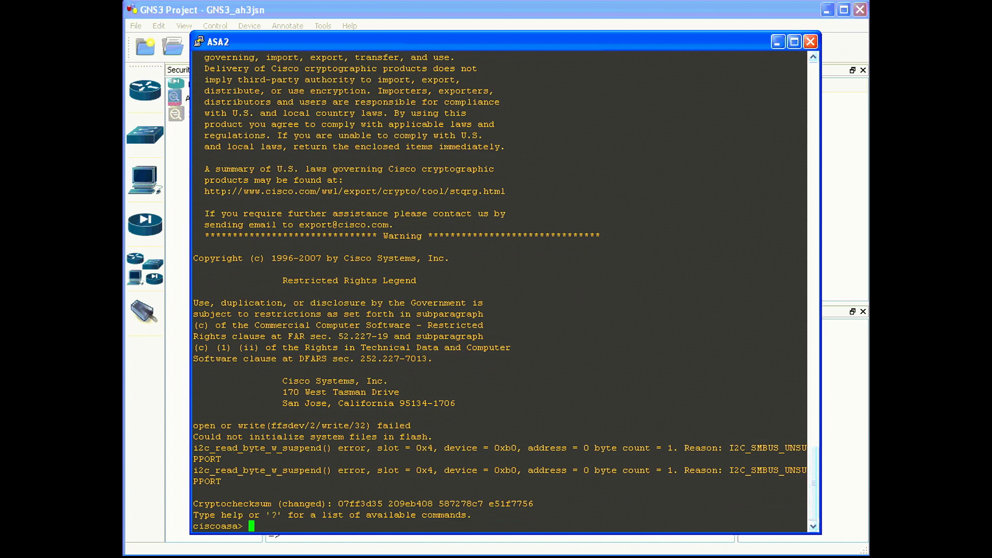
Enter privileged mode on ASA2 with 'en' and a blank password.
key(Return)
key(Return)
key(Return)
key(Return)
key(Return)
key(Return)
key(Return)
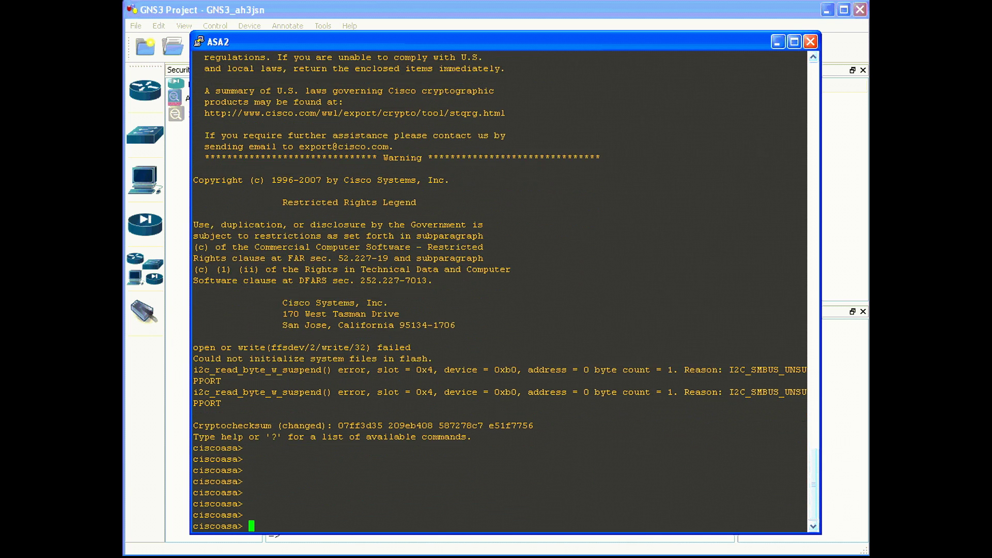
text(en)
key(Return)
key(Return)
key(Return)
key(Return)
key(Return)
key(Return)
key(Return)
key(Return)
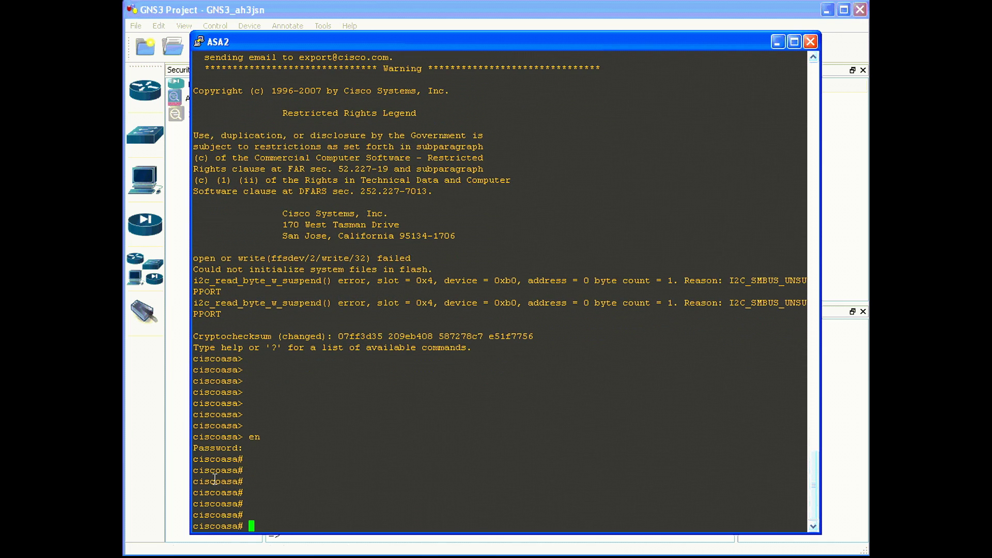
drag(238, 448, 245, 448)
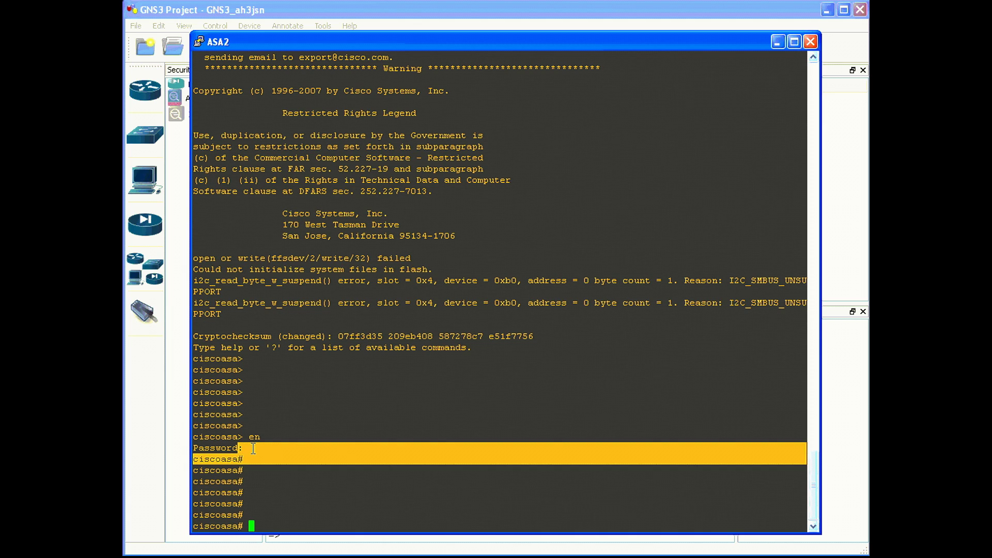
click(249, 447)
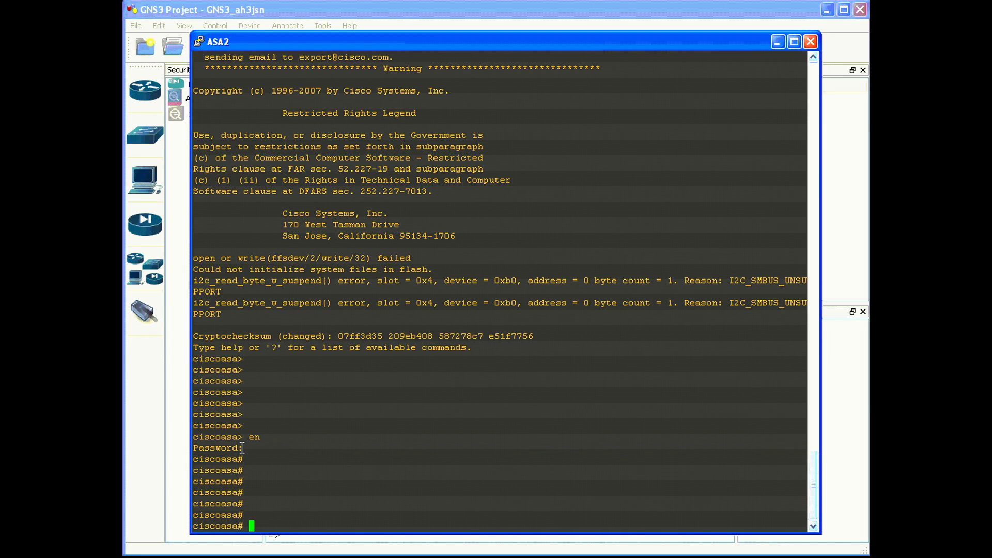
key(Return)
key(Return)
key(Return)
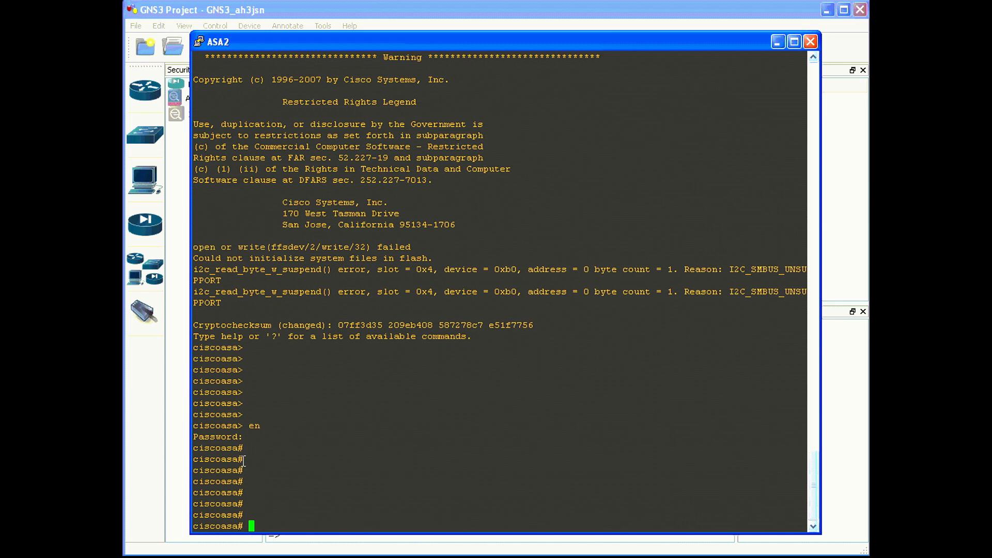
Run 'sh run' and 'sh int ip br' to show the running config and interface status.
text(shrun)
key(Return)
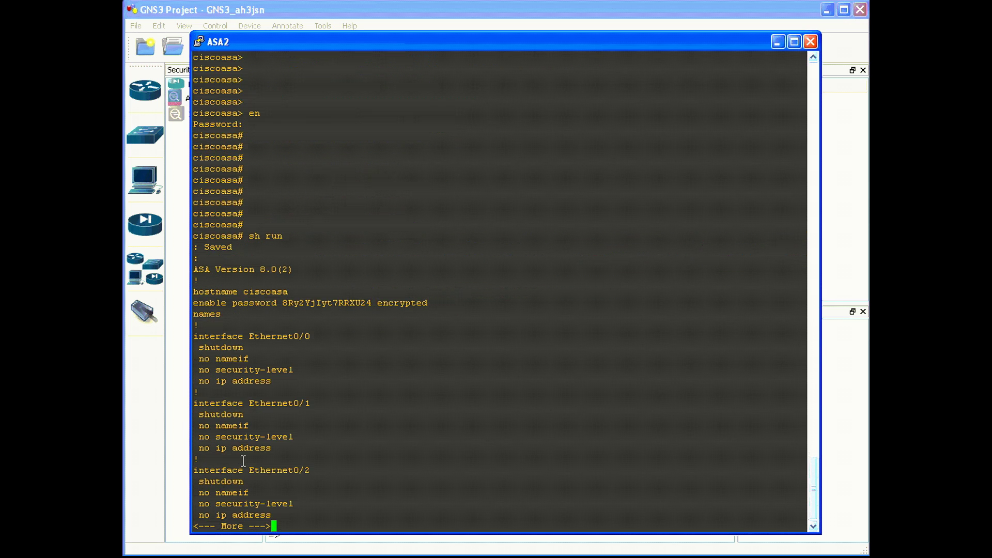
text(sh int ip br)
key(Return)
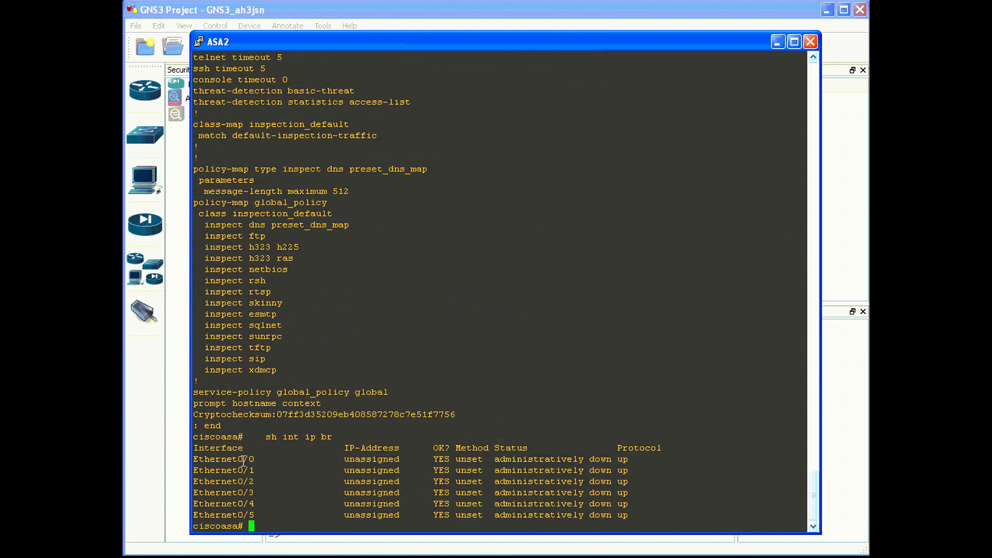